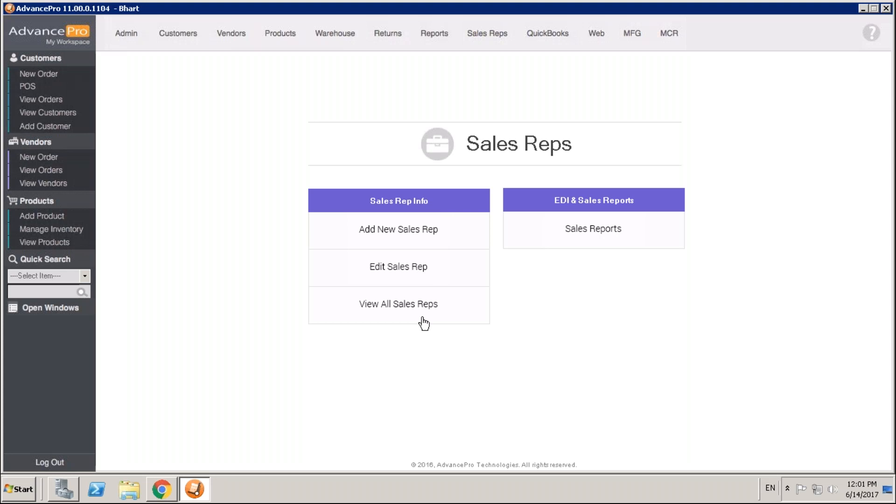
- Open the third sales rep's record for editing from the list of sales reps
{"action": "left_click", "coordinate": [424, 284]}
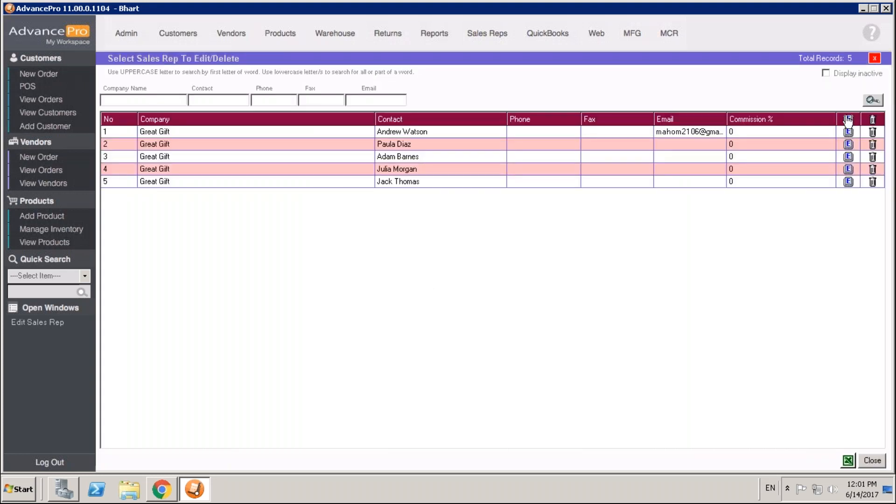
{"action": "left_click", "coordinate": [847, 160]}
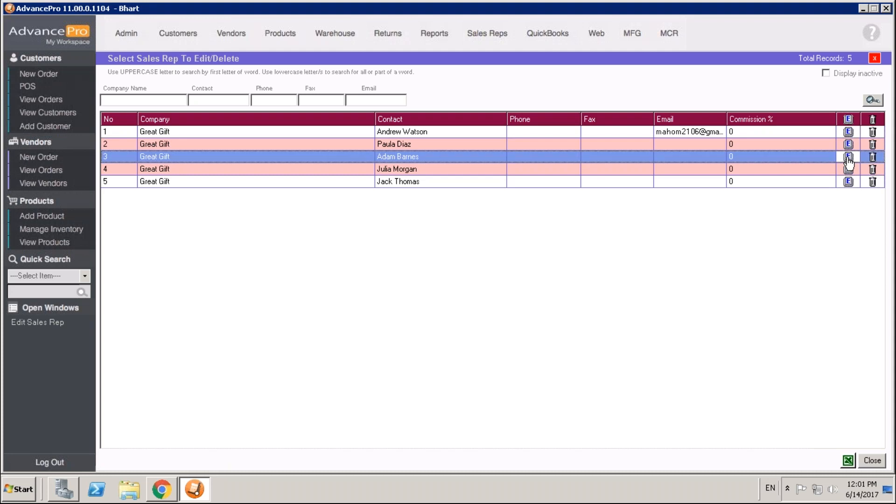
{"action": "left_click", "coordinate": [849, 156]}
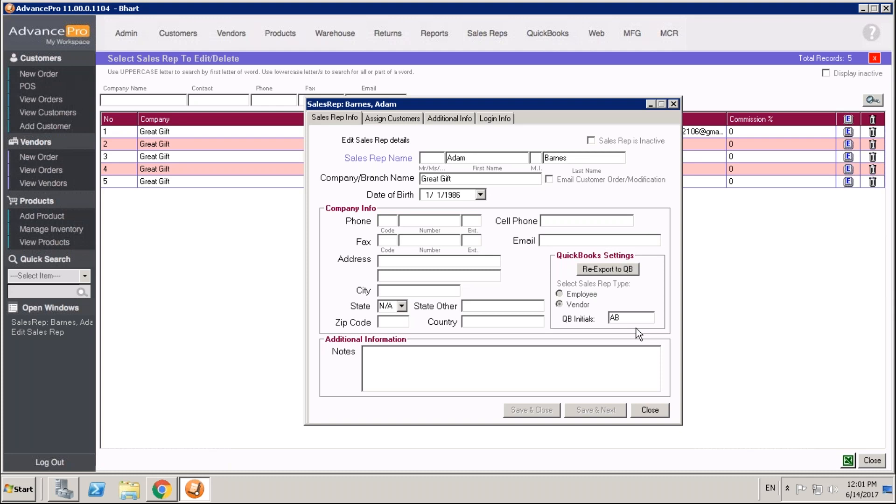
- Review the sales rep's assigned customers, commission information and web login settings, and close the record
{"action": "left_click", "coordinate": [379, 119]}
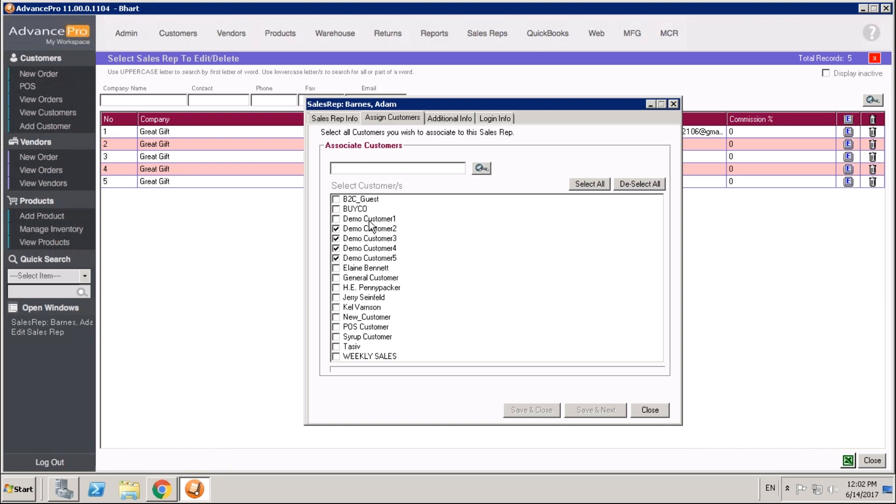
{"action": "left_click", "coordinate": [443, 120]}
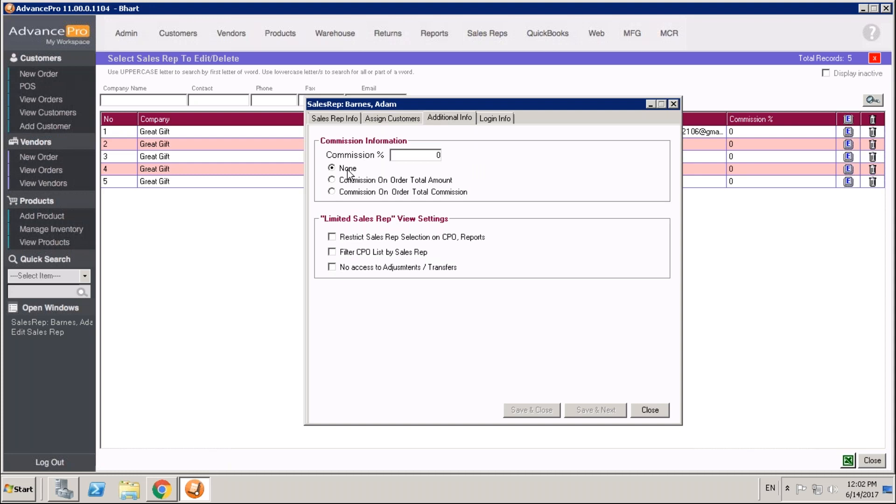
{"action": "left_click", "coordinate": [418, 155]}
{"action": "left_click", "coordinate": [498, 119]}
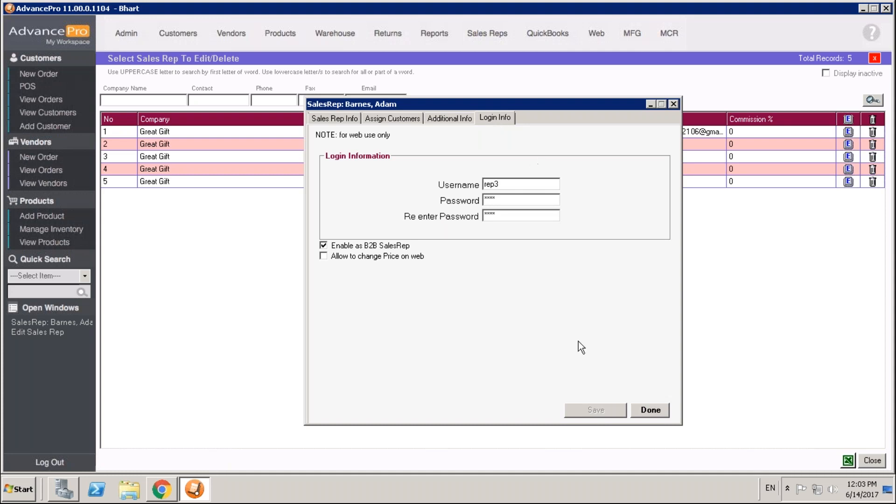
{"action": "left_click", "coordinate": [659, 408]}
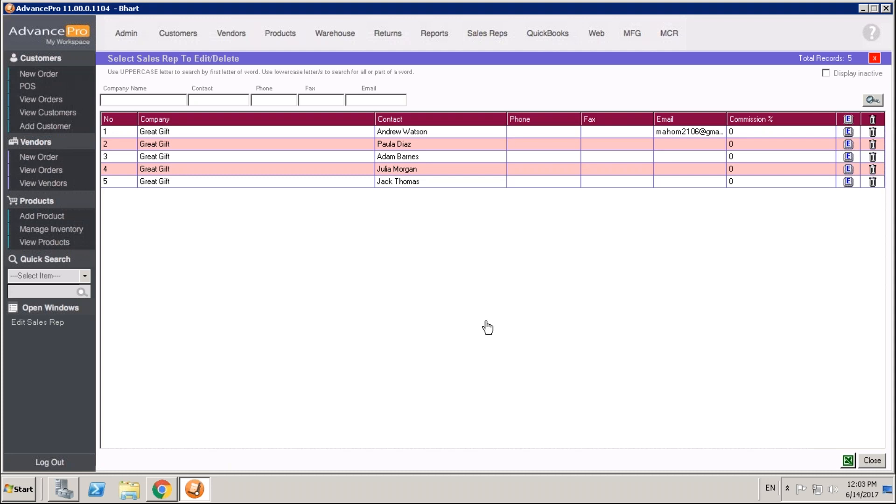
- Open the site administrators form and assign the third listed sales rep to the blank administrator entry
{"action": "left_click", "coordinate": [136, 35]}
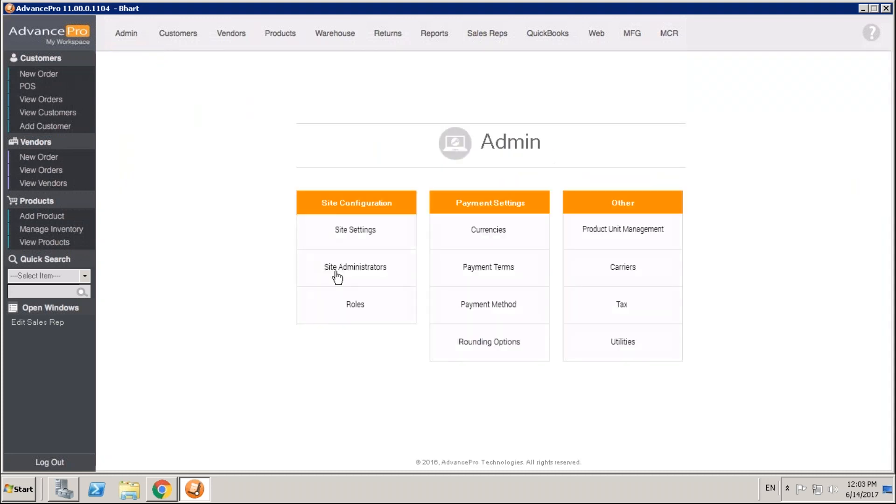
{"action": "left_click", "coordinate": [337, 278]}
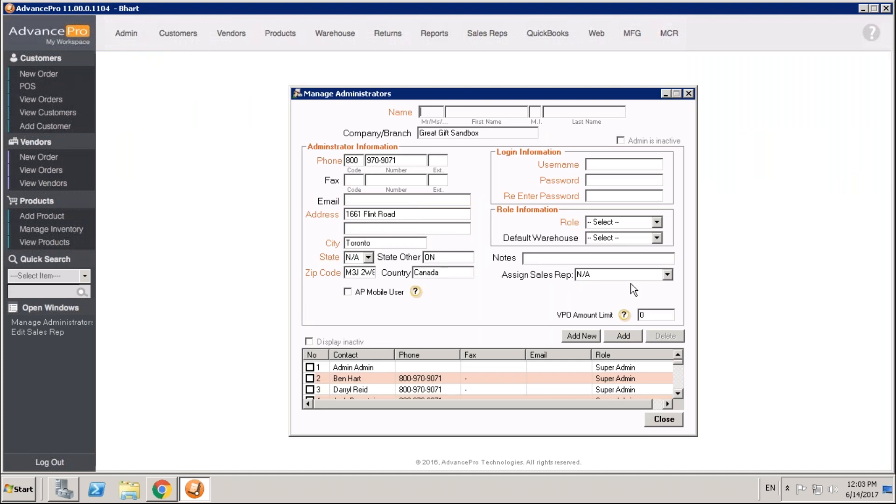
{"action": "left_click", "coordinate": [668, 275]}
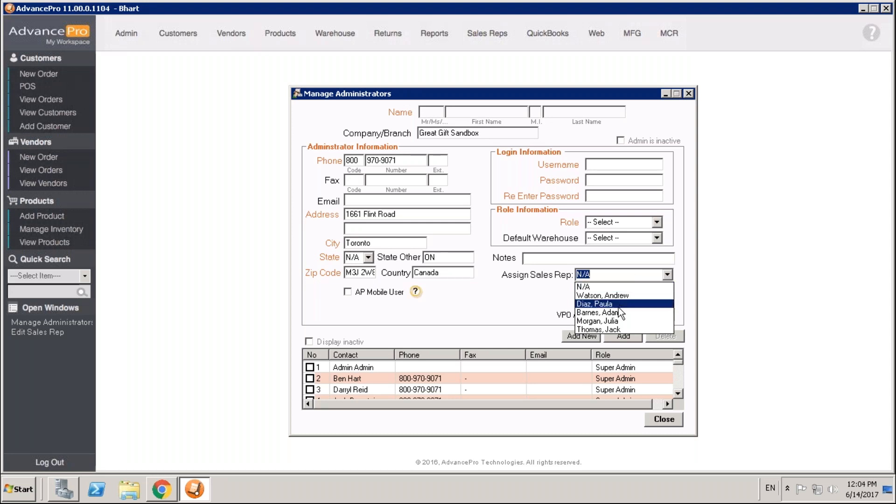
{"action": "left_click", "coordinate": [637, 313]}
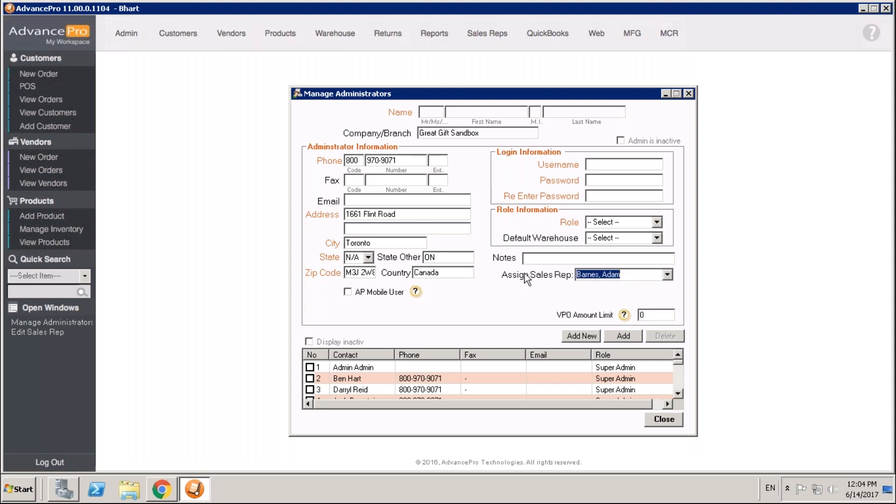
- Examine the roles available for an administrator, including Restricted Sales Rep, and close the administrators form
{"action": "left_click", "coordinate": [657, 223]}
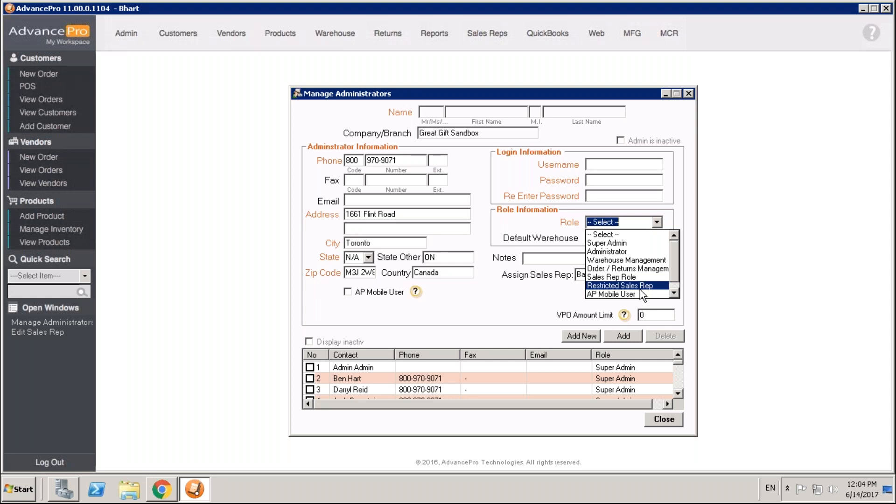
{"action": "left_click", "coordinate": [512, 282]}
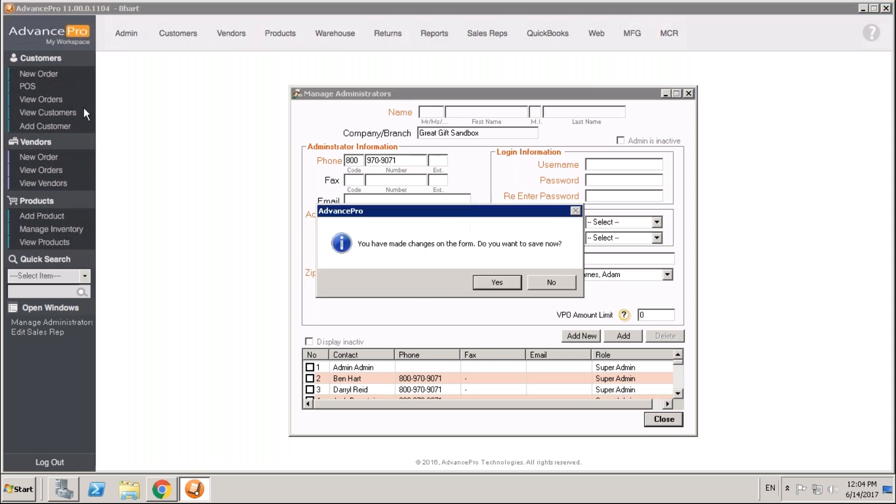
{"action": "left_click", "coordinate": [496, 282]}
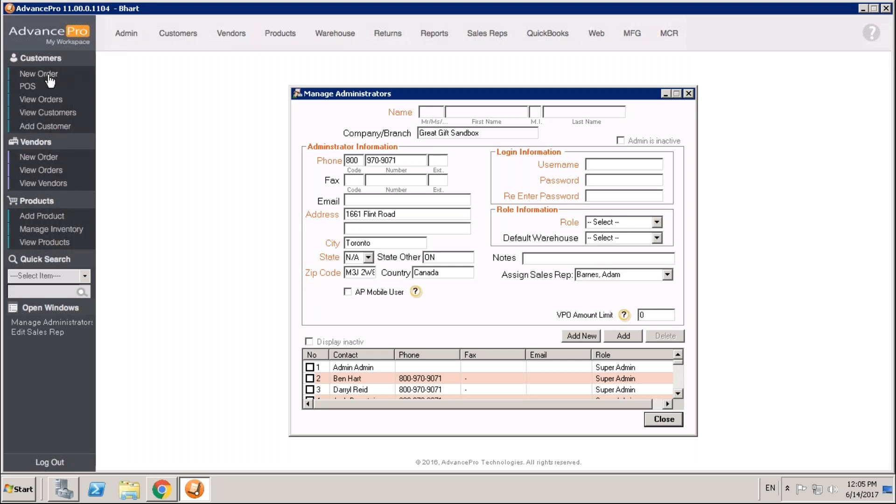
{"action": "left_click", "coordinate": [688, 94]}
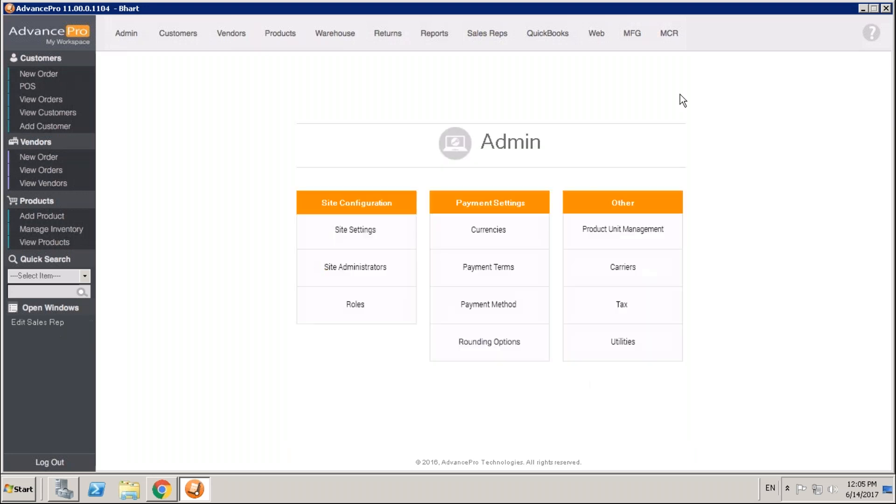
- Start a new customer purchase order for Demo Customer1 and check which sales reps can be chosen
{"action": "left_click", "coordinate": [49, 77]}
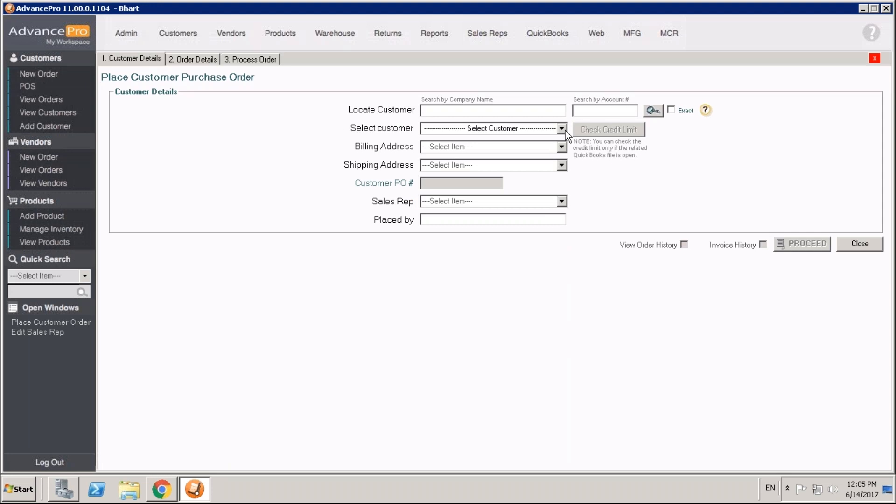
{"action": "left_click", "coordinate": [565, 130]}
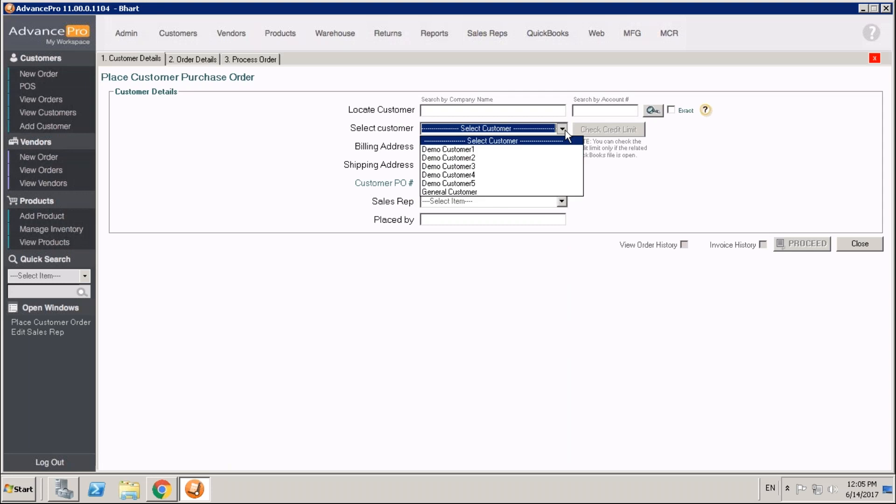
{"action": "left_click", "coordinate": [530, 151]}
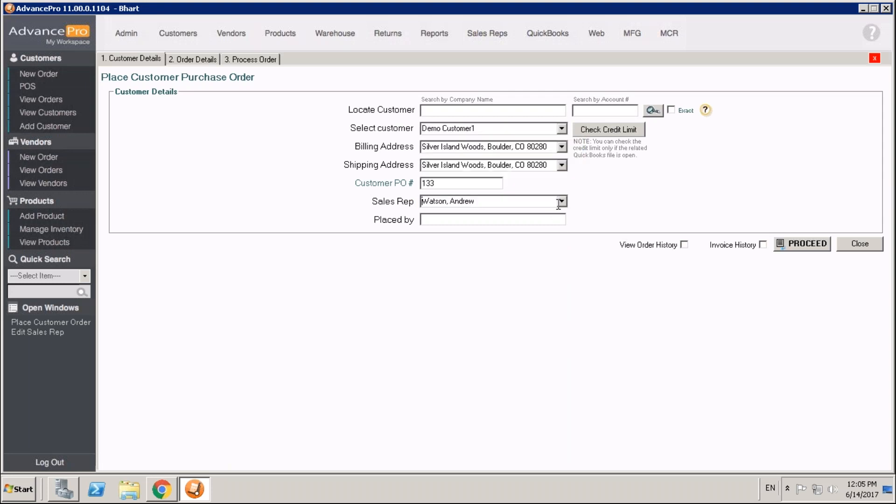
{"action": "left_click", "coordinate": [560, 201]}
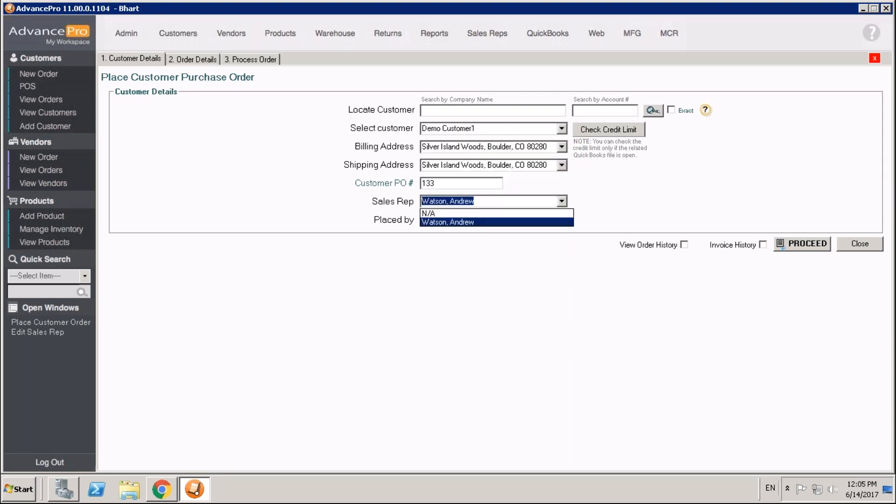
{"action": "left_click", "coordinate": [564, 205]}
- Switch the order's customer to General Customer and check its sales rep choices
{"action": "left_click", "coordinate": [562, 132]}
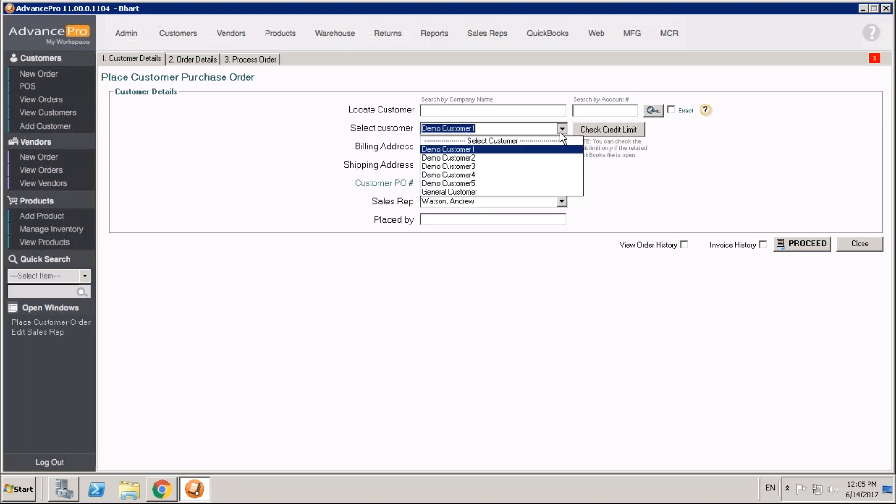
{"action": "left_click", "coordinate": [488, 192]}
{"action": "left_click", "coordinate": [562, 203]}
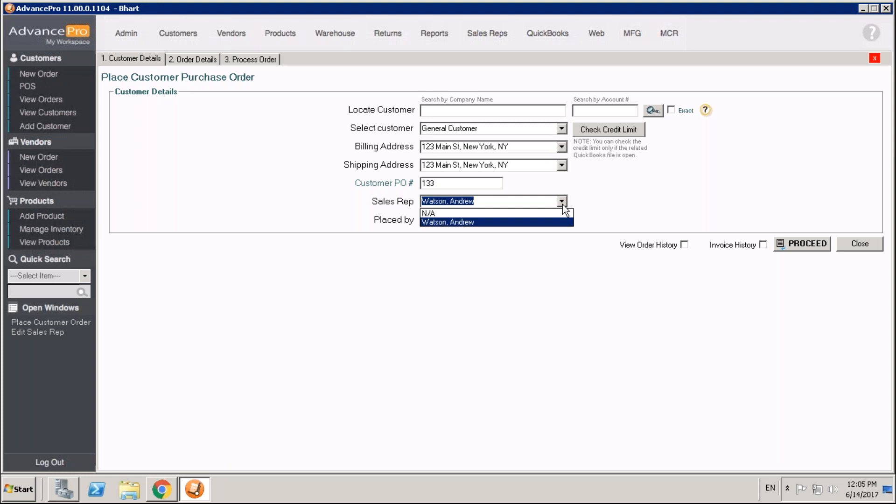
{"action": "left_click", "coordinate": [562, 204]}
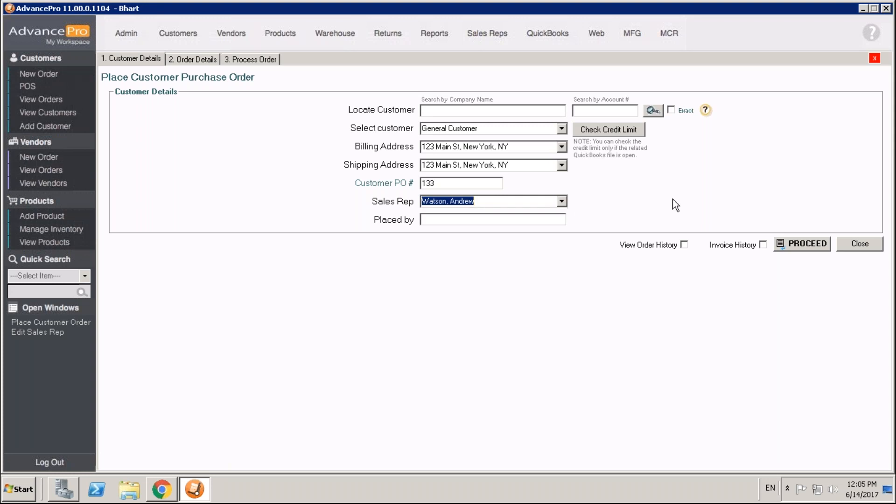
- Proceed to the order details and examine the sales reps selectable there
{"action": "left_click", "coordinate": [788, 246]}
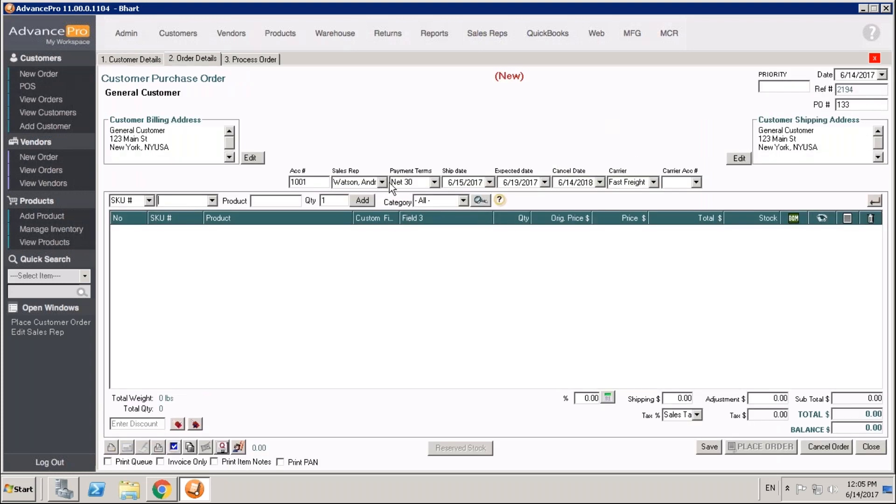
{"action": "left_click", "coordinate": [383, 183]}
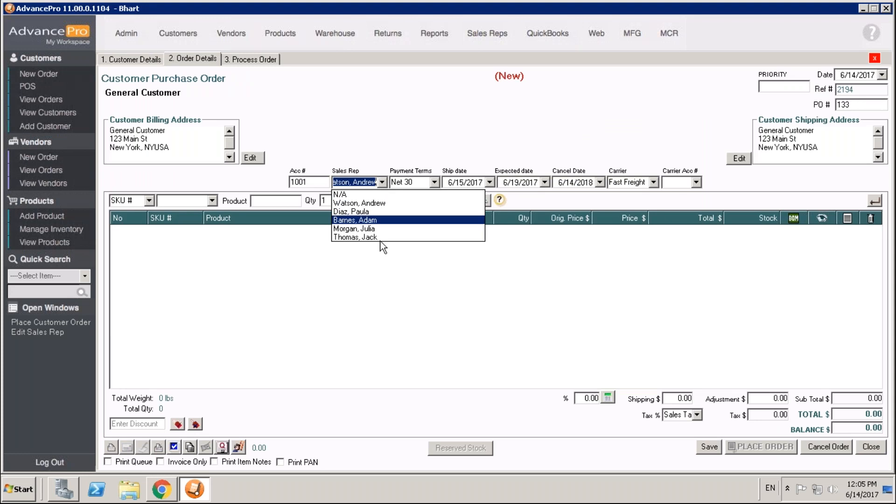
{"action": "left_click", "coordinate": [381, 183]}
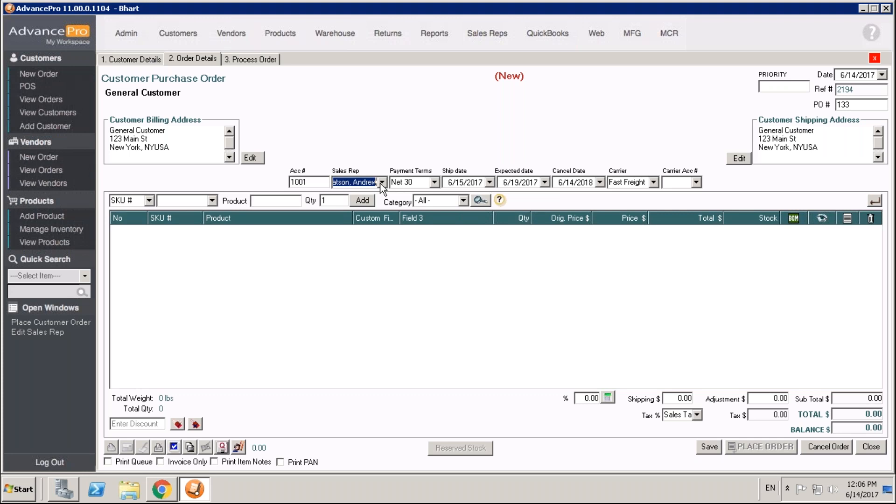
- Open the Sales Reps Report, review its commission report criteria and close it
{"action": "left_click", "coordinate": [440, 38]}
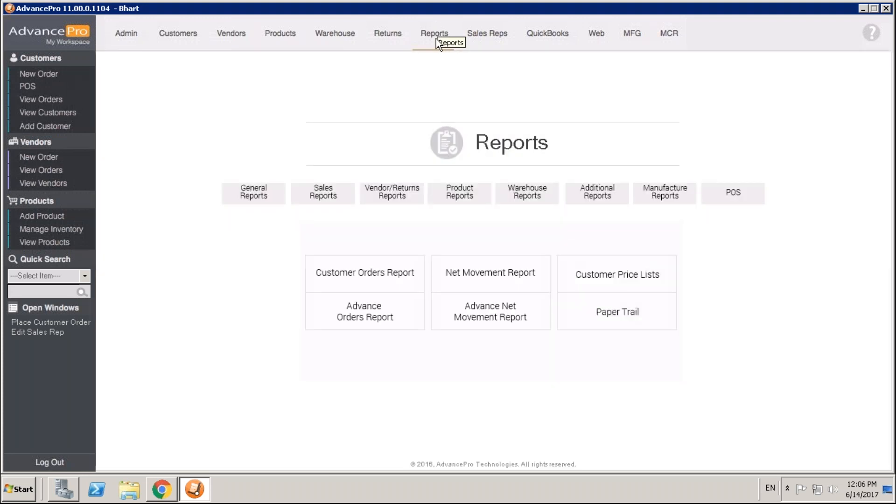
{"action": "left_click", "coordinate": [314, 196]}
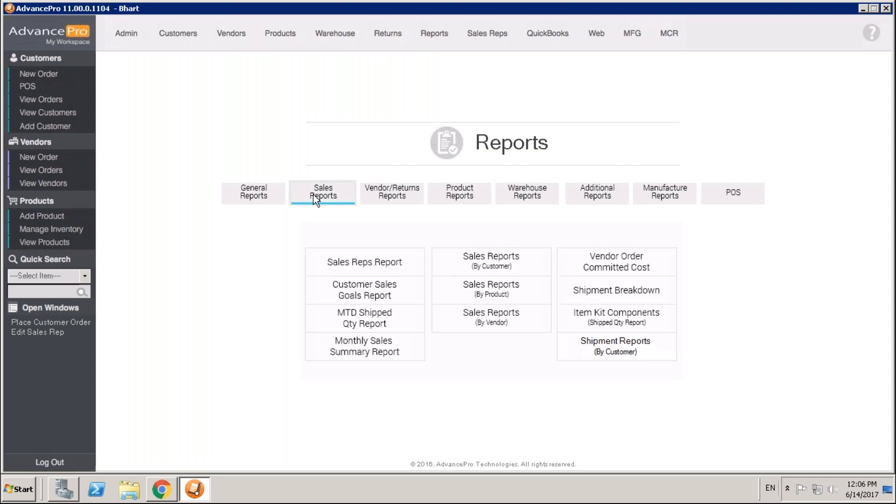
{"action": "left_click", "coordinate": [335, 261]}
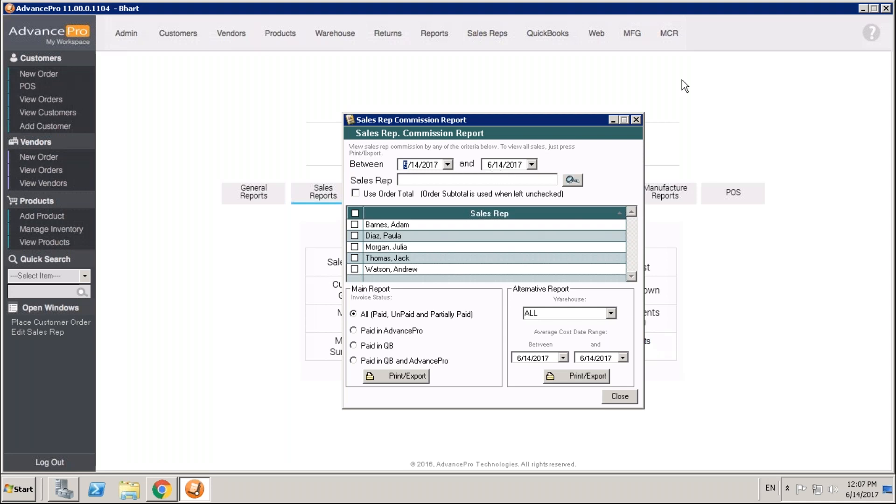
{"action": "left_click", "coordinate": [636, 120]}
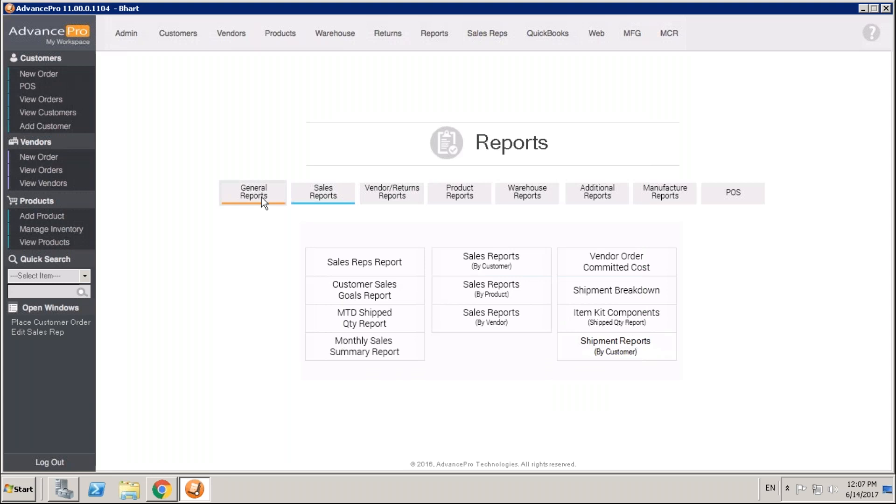
- Open the Sales Report By Customer, examine its sales rep filter choices and close the report
{"action": "left_click", "coordinate": [524, 277]}
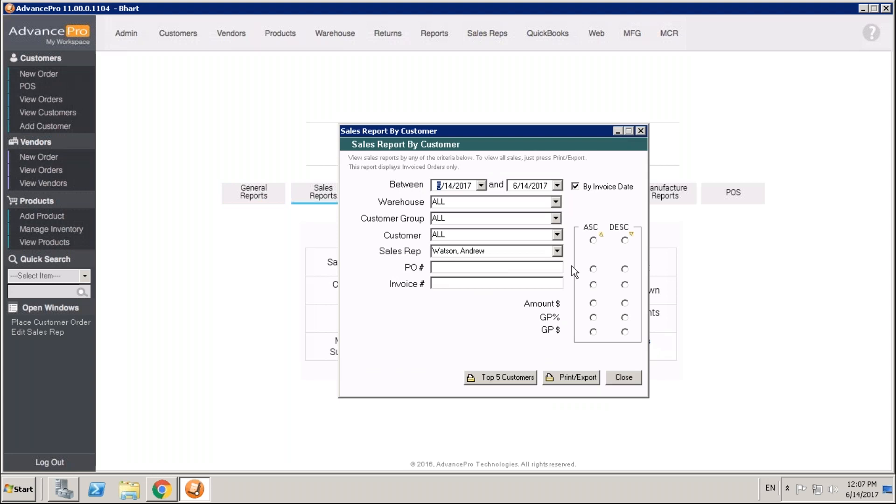
{"action": "left_click", "coordinate": [558, 252]}
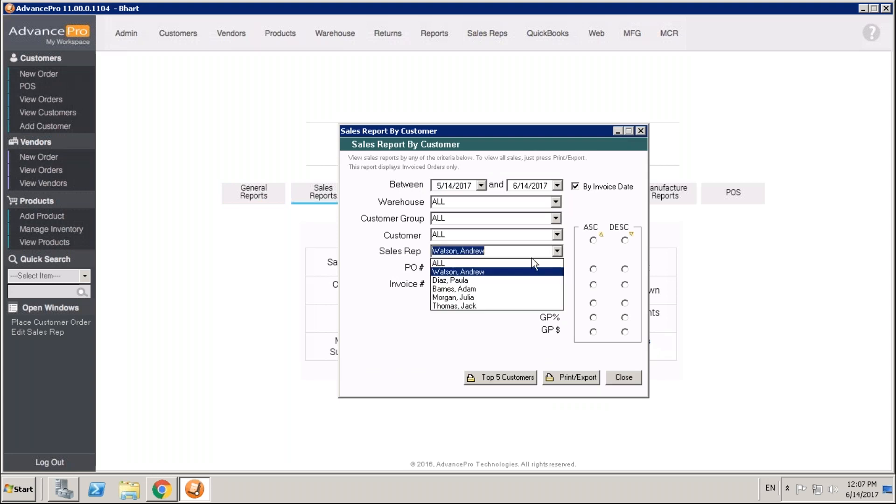
{"action": "left_click", "coordinate": [473, 273]}
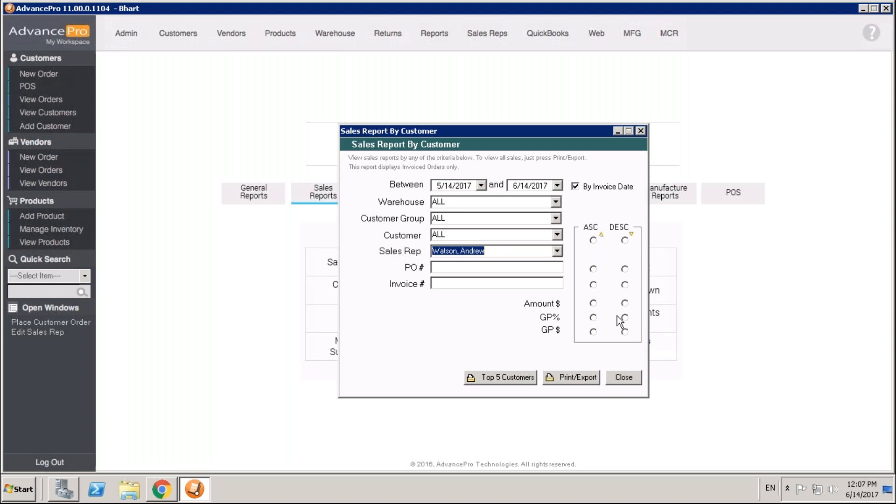
{"action": "left_click", "coordinate": [624, 377]}
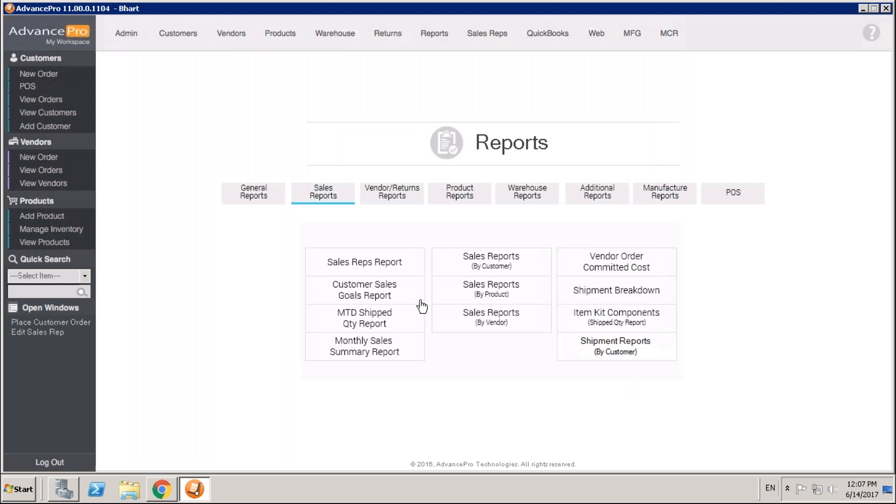
- Open the Customer Sales Goals Report, examine its customer filter choices and close the report
{"action": "left_click", "coordinate": [386, 293]}
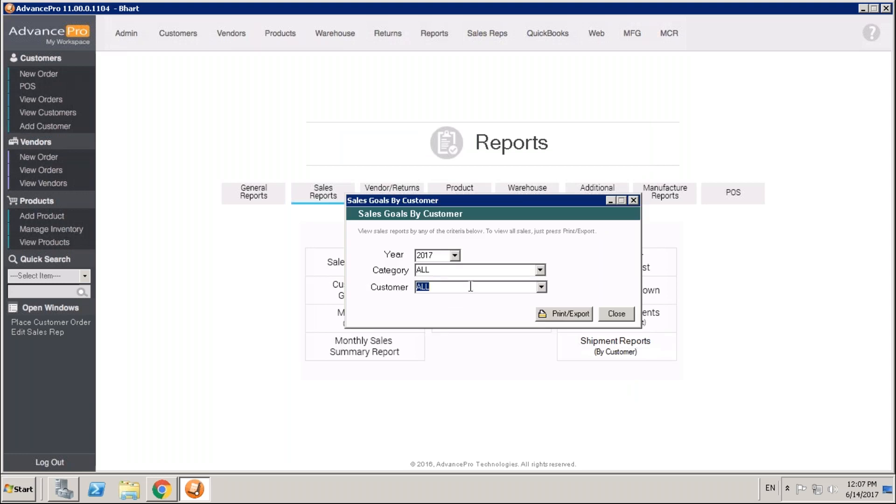
{"action": "left_click", "coordinate": [542, 286]}
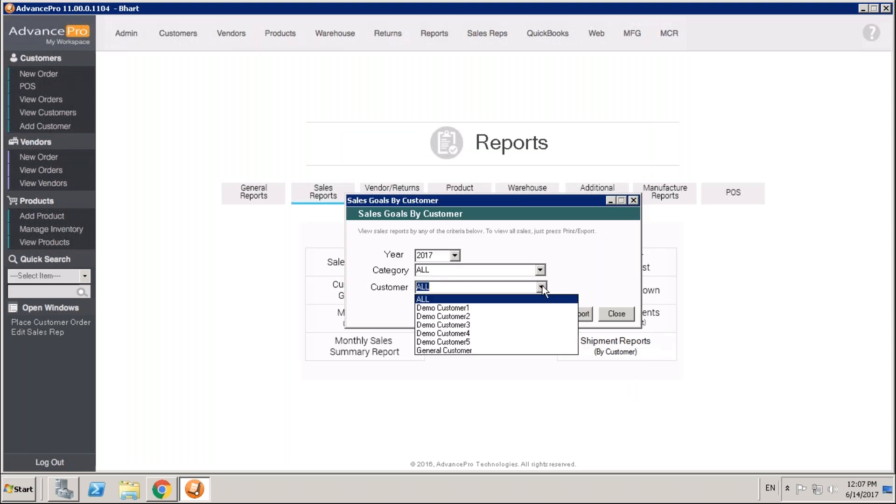
{"action": "left_click", "coordinate": [619, 313]}
{"action": "left_click", "coordinate": [617, 314]}
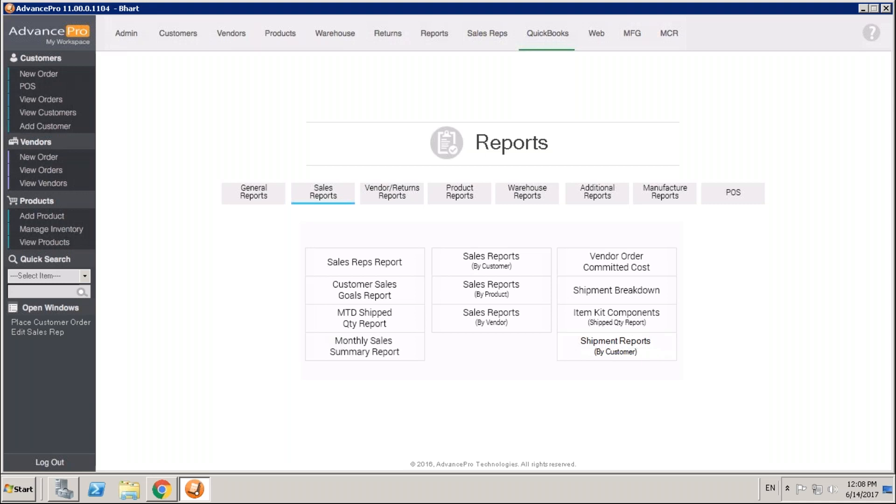
- Open the list of all sales reps again
{"action": "left_click", "coordinate": [491, 35]}
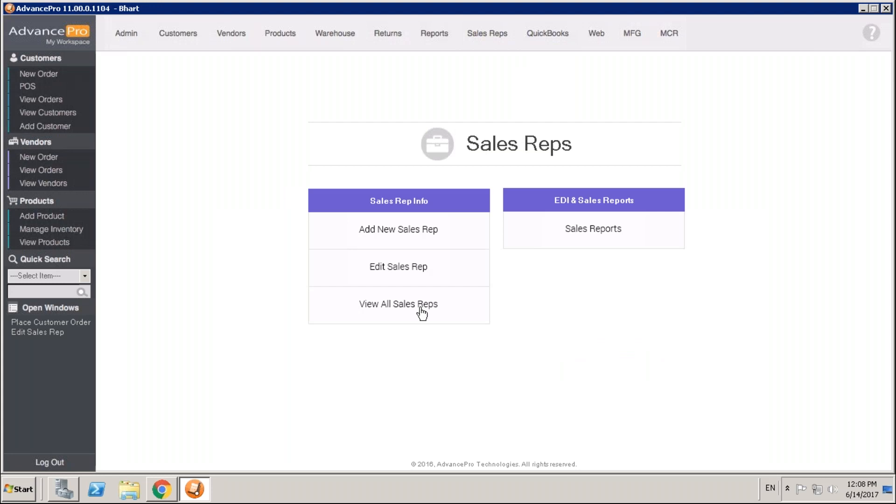
{"action": "left_click", "coordinate": [422, 312]}
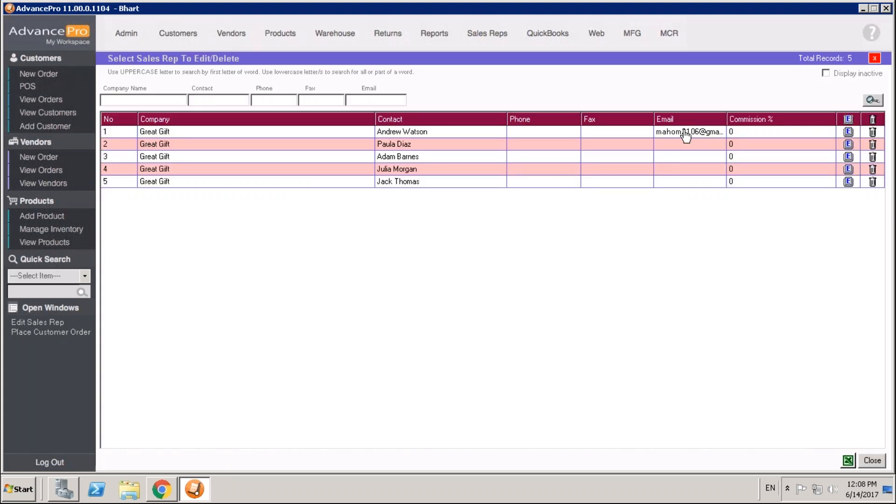